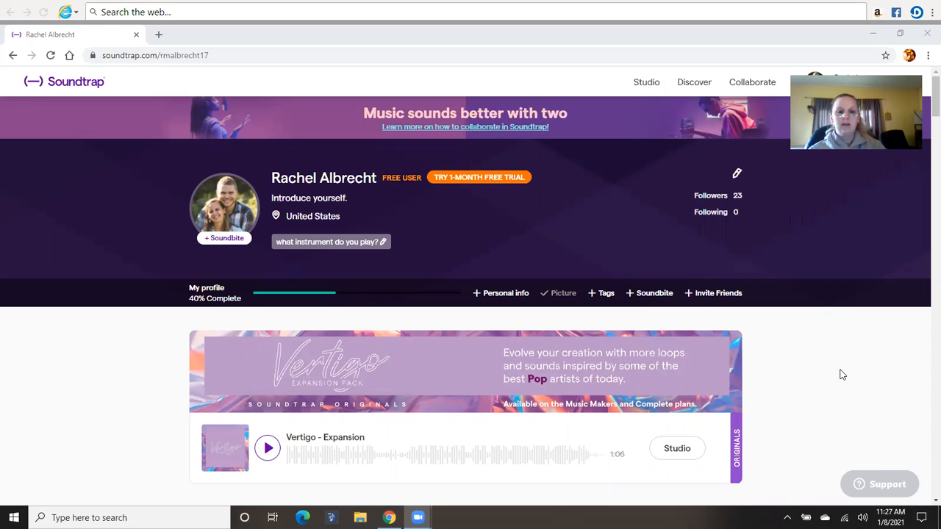
# Step: Enter the studio and create a new music project from scratch
pyautogui.scroll(-3, 842, 374)
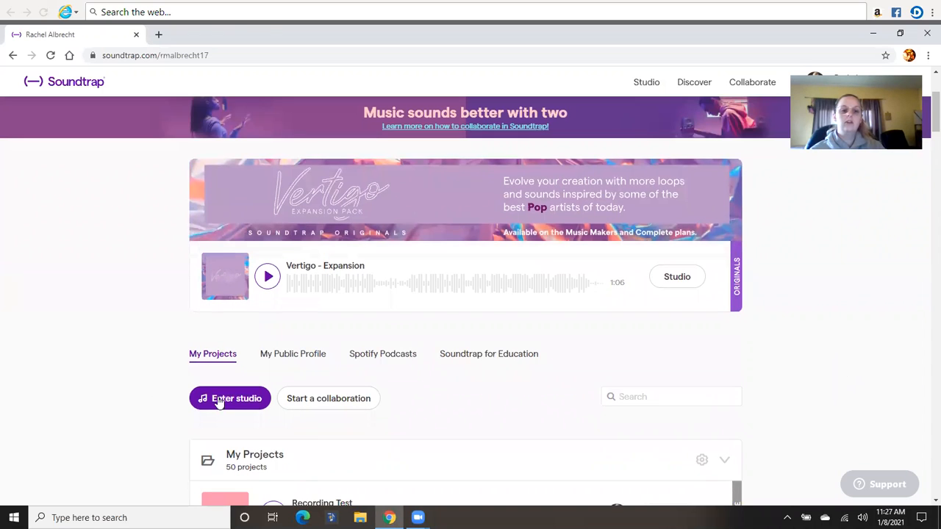
pyautogui.click(220, 402)
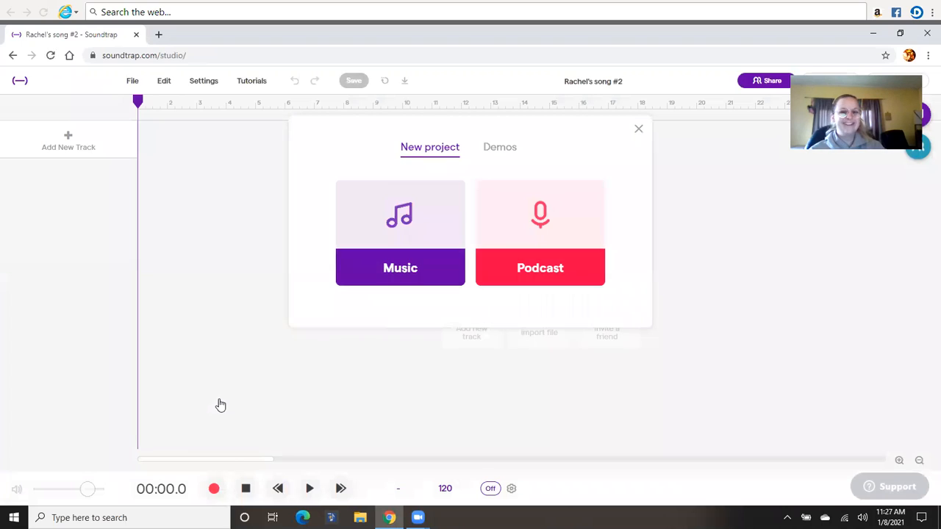
pyautogui.click(405, 275)
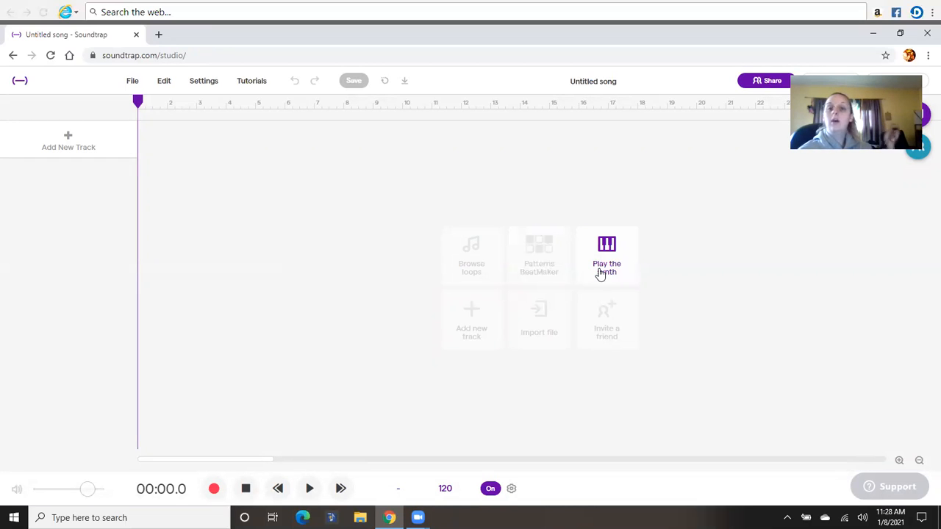
# Step: Add a Voice & microphones track and turn its reverb down to nearly zero
pyautogui.click(74, 141)
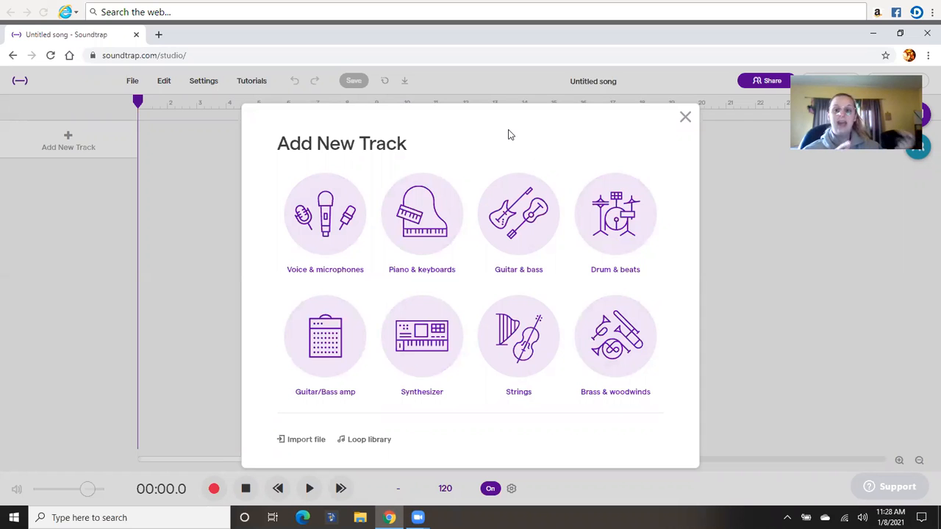
pyautogui.click(346, 225)
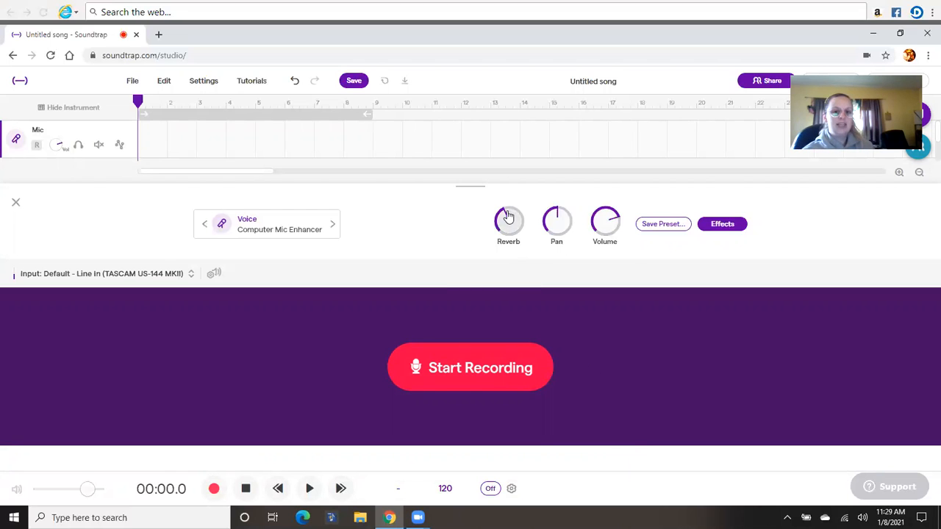
pyautogui.moveTo(507, 215); pyautogui.dragTo(500, 240)
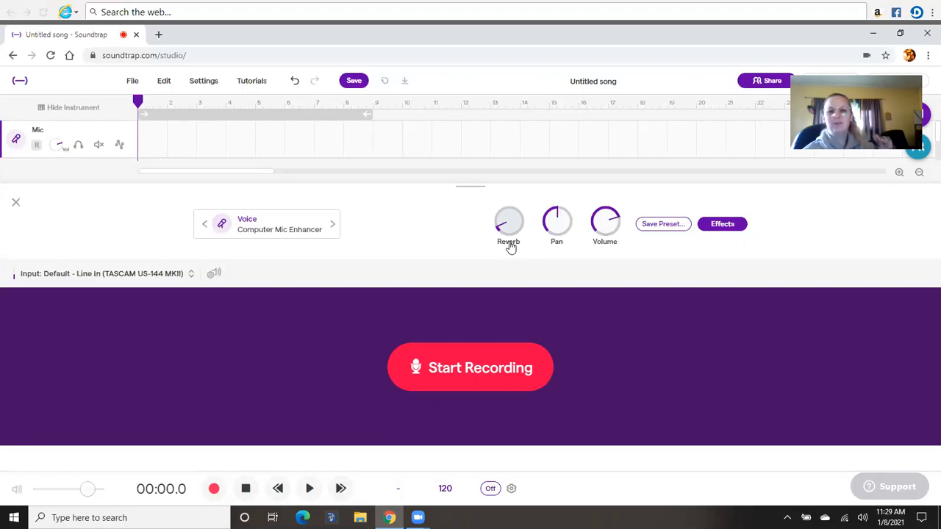
pyautogui.moveTo(498, 227); pyautogui.dragTo(504, 241)
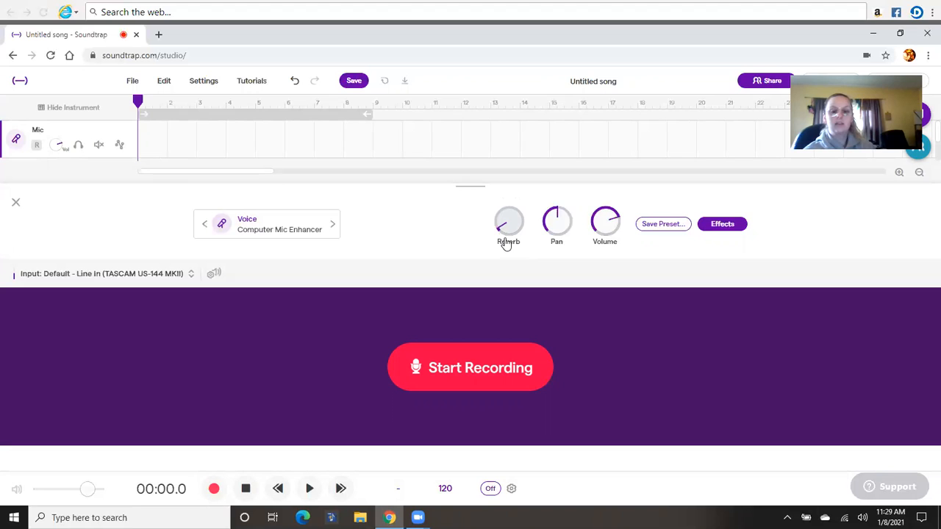
# Step: Turn on the metronome and record a first take about 34 seconds long on the Mic track
pyautogui.click(490, 491)
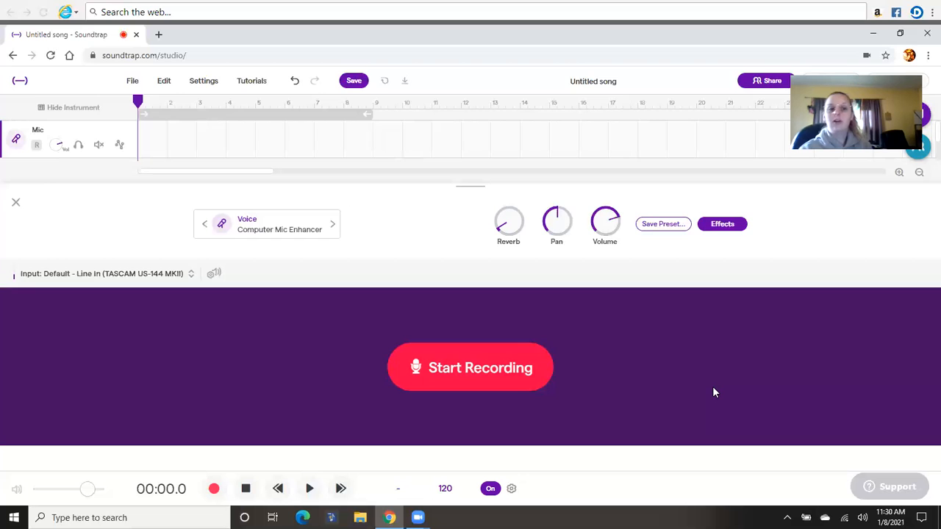
pyautogui.press('XF86AudioRaiseVolume')
pyautogui.click(495, 366)
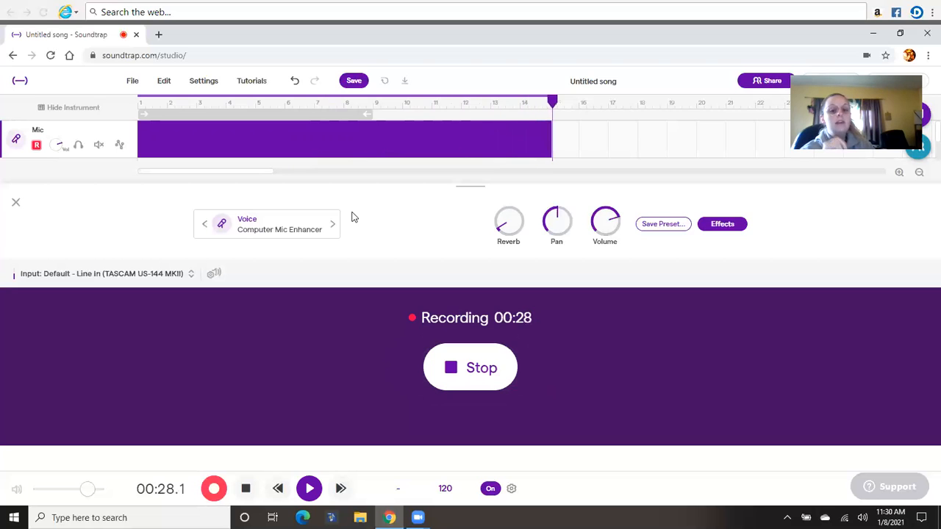
pyautogui.click(459, 369)
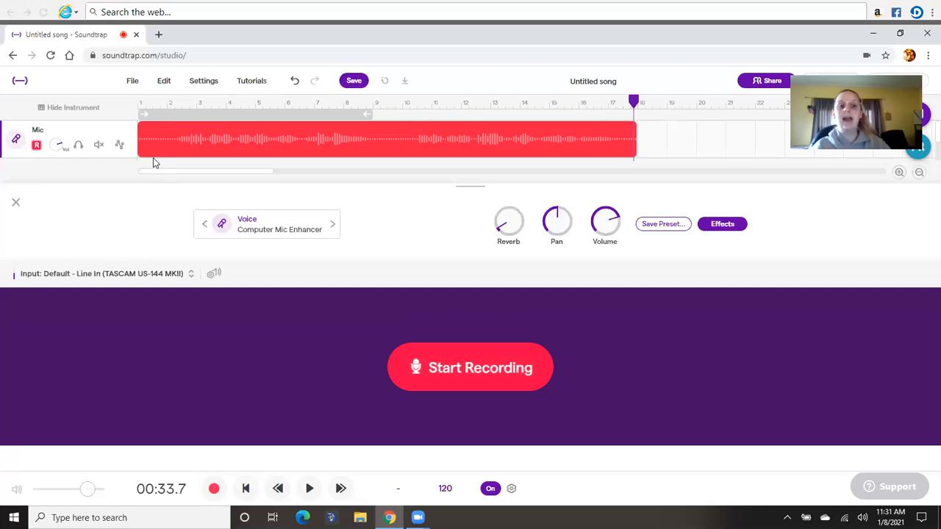
# Step: Play the first take back from the start with the metronome off, stopping after the first phrase
pyautogui.click(245, 488)
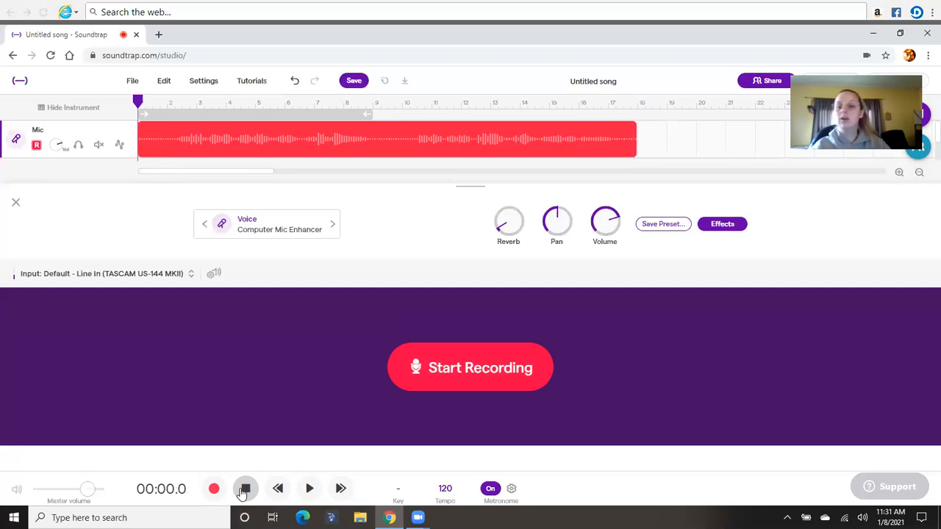
pyautogui.click(309, 490)
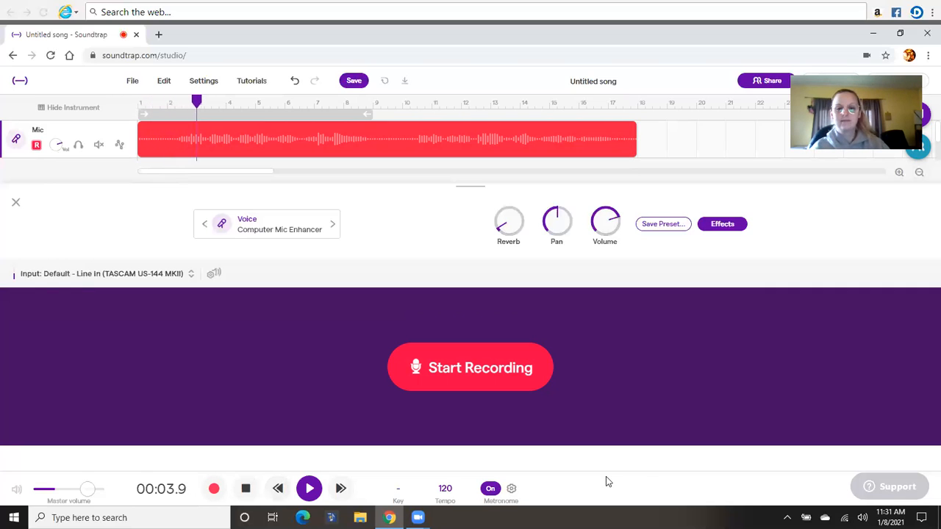
pyautogui.click(491, 488)
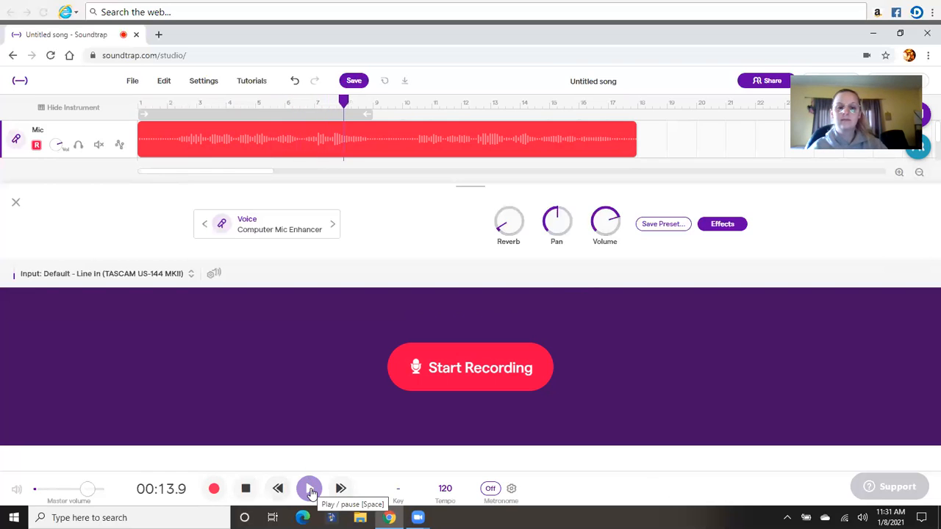
pyautogui.click(247, 490)
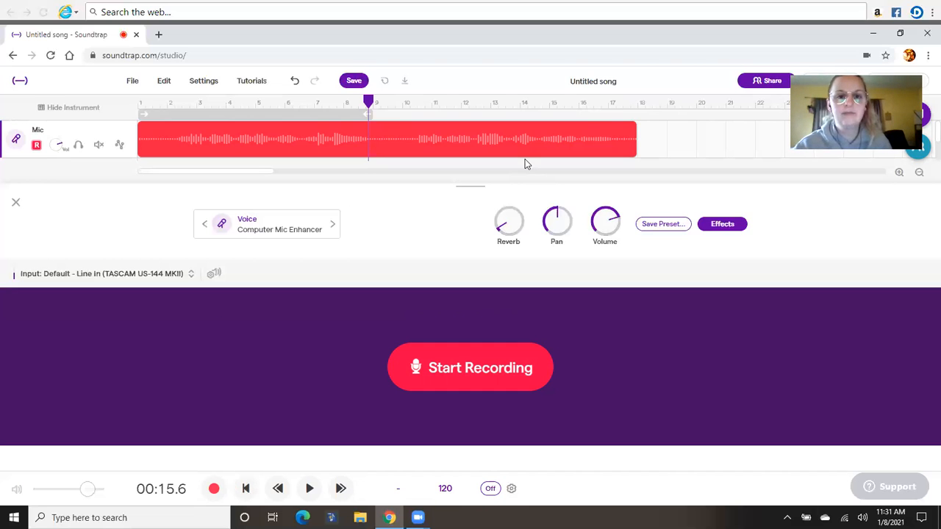
# Step: Delete the recorded take from the Mic track and return the playhead to the start
pyautogui.click(390, 133)
pyautogui.press('Delete')
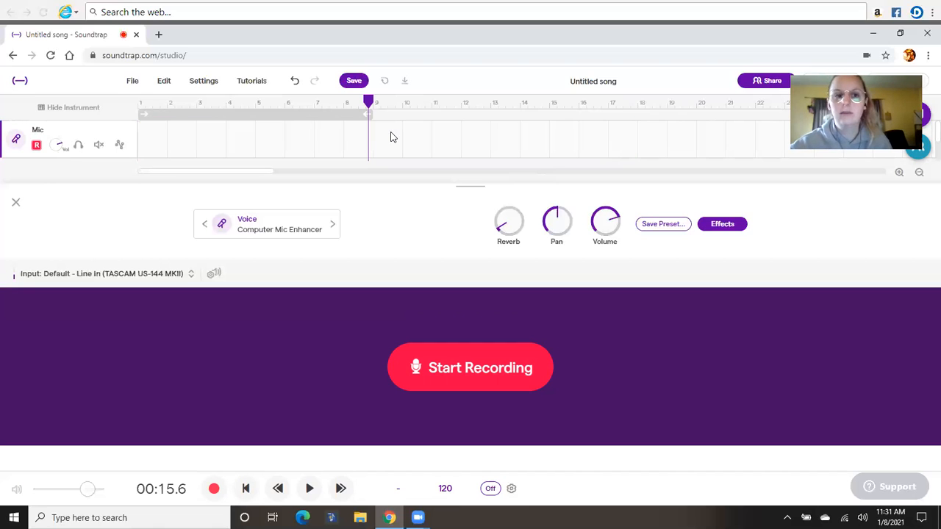
pyautogui.click(248, 490)
# Step: Turn on the metronome and record a replacement take about 32 seconds long on the empty Mic track
pyautogui.click(490, 490)
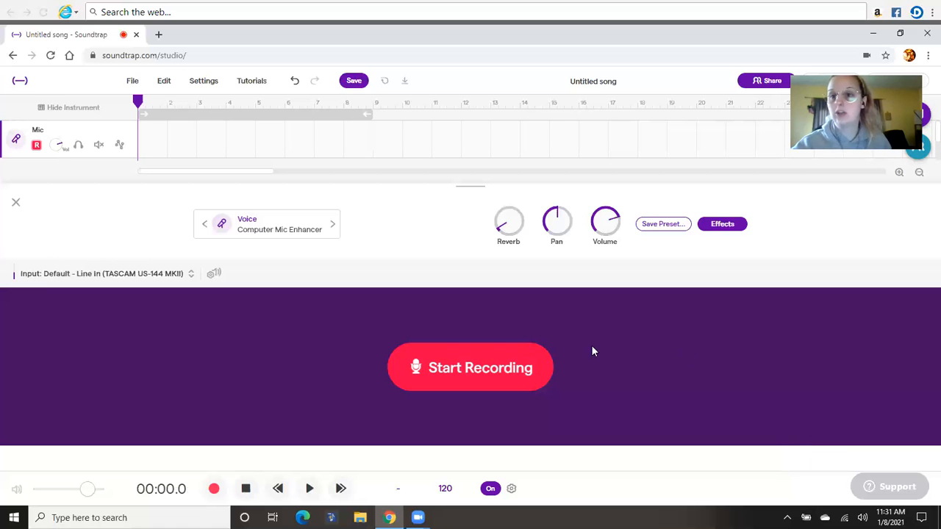
pyautogui.click(455, 365)
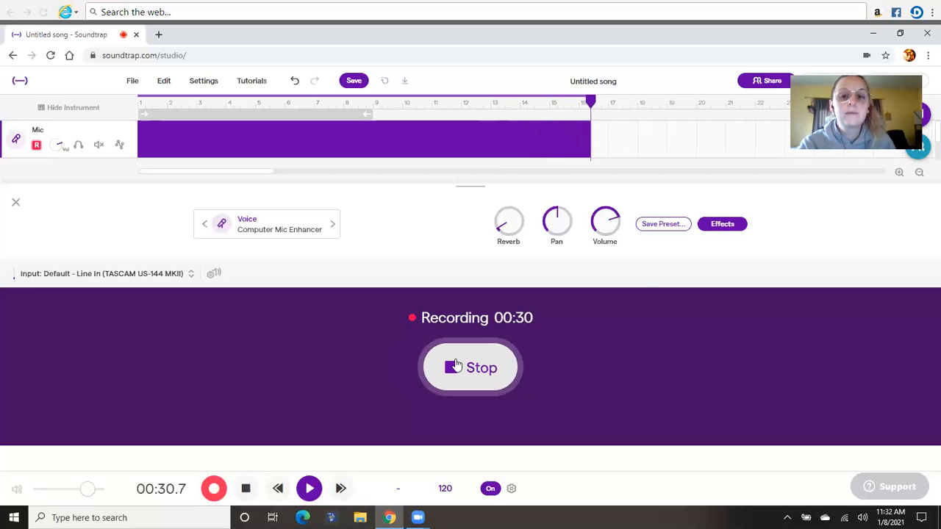
pyautogui.click(456, 365)
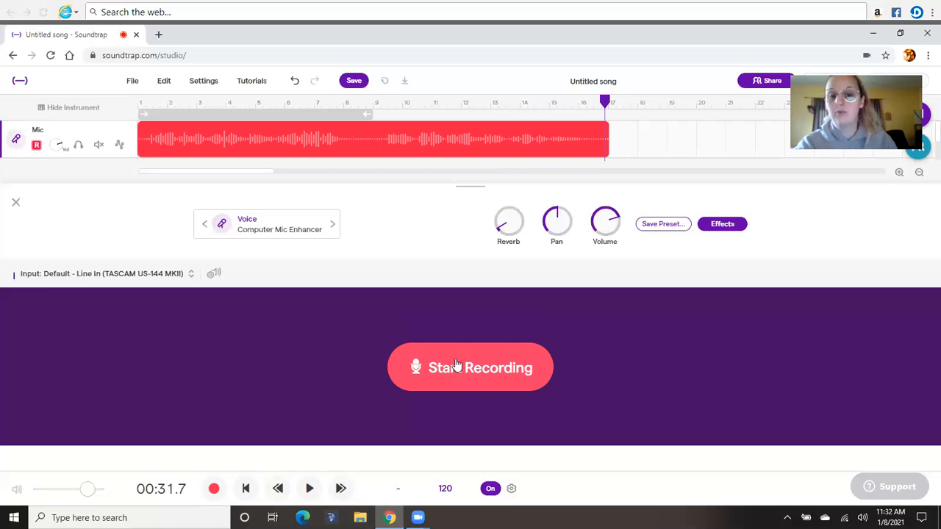
# Step: Turn off the metronome and listen to the beginning of the replacement take, stopping after its first phrase
pyautogui.click(491, 489)
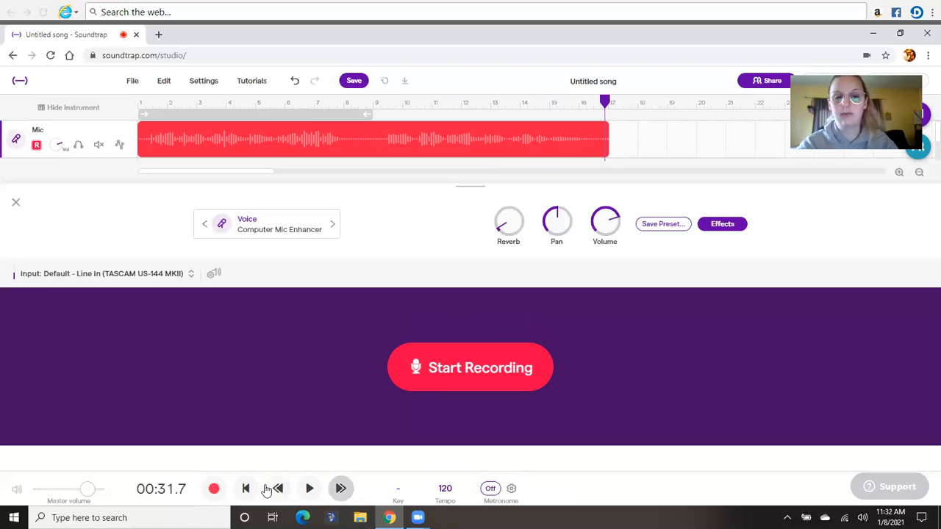
pyautogui.click(244, 489)
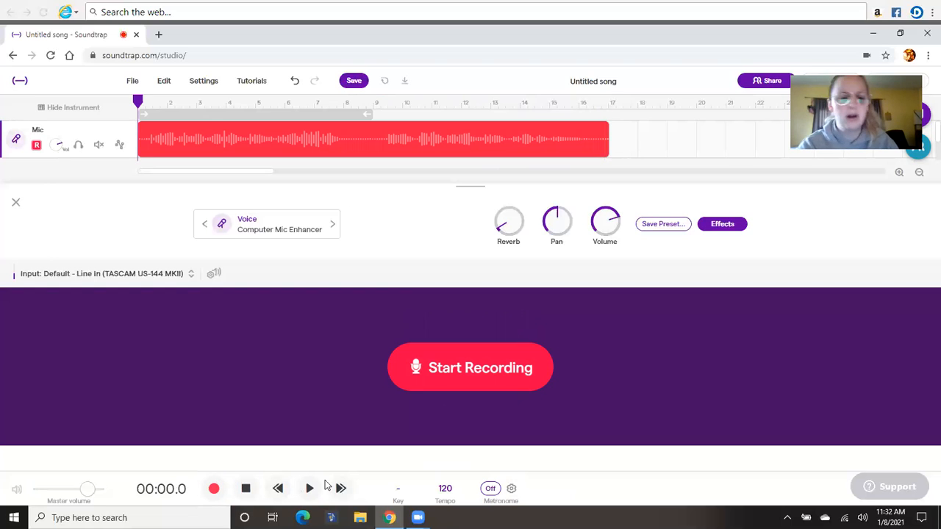
pyautogui.click(309, 489)
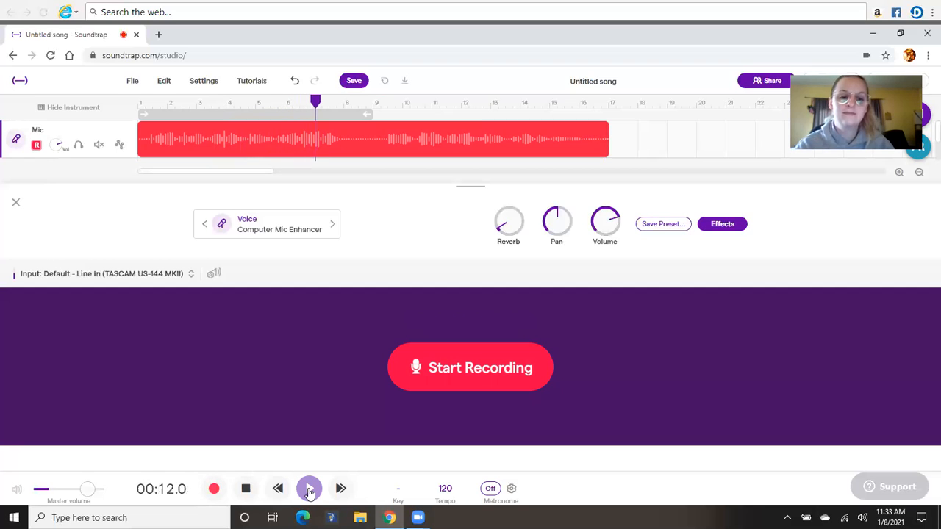
pyautogui.click(242, 490)
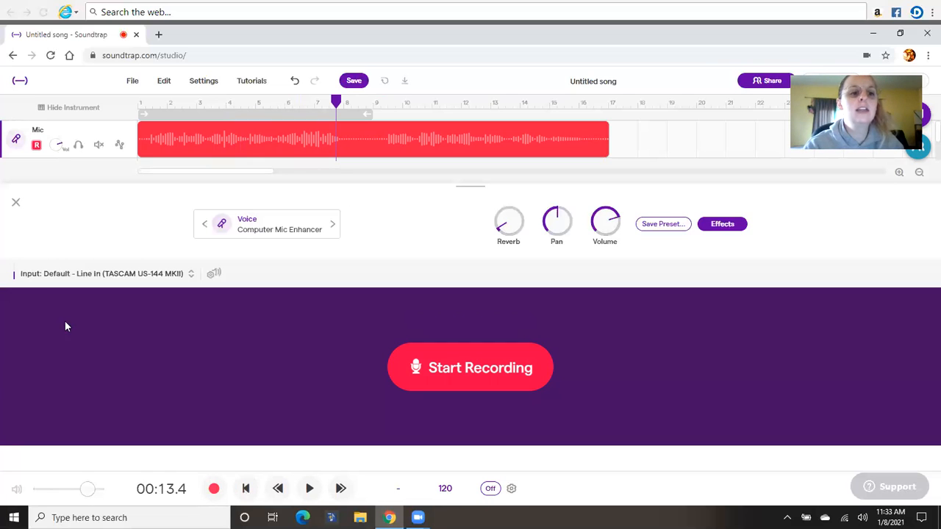
# Step: Close the instrument settings, return the playhead to the start, and add a second Voice & microphones track
pyautogui.click(16, 203)
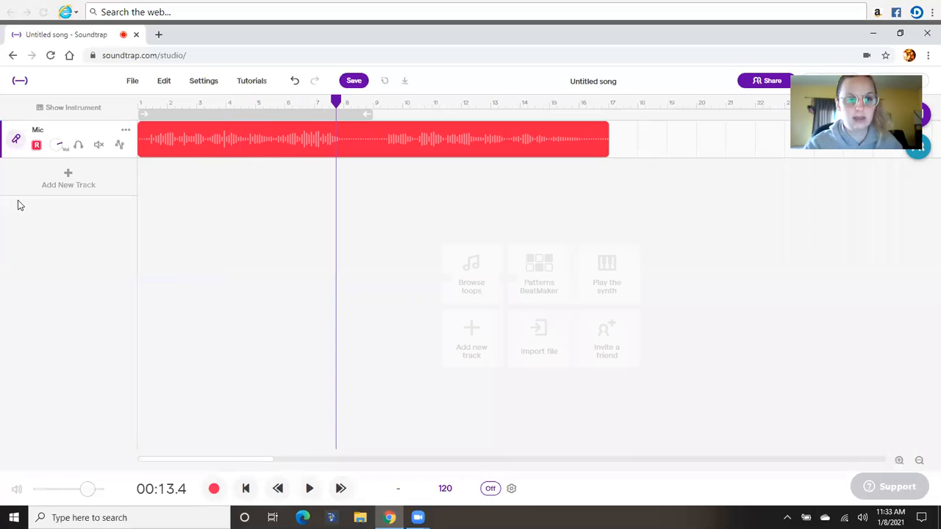
pyautogui.click(246, 489)
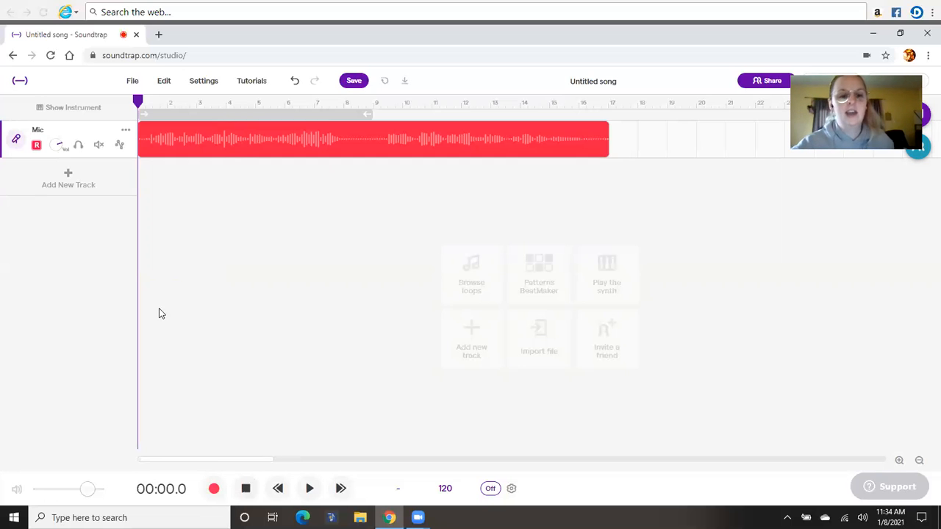
pyautogui.click(66, 189)
pyautogui.click(329, 251)
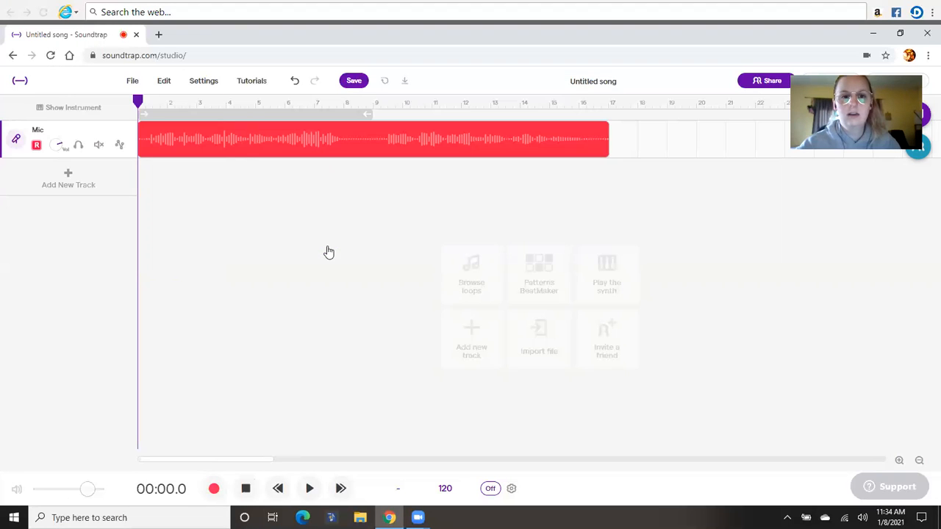
# Step: Turn on the metronome and record a second part about 32 seconds long on the new Mic track
pyautogui.click(491, 489)
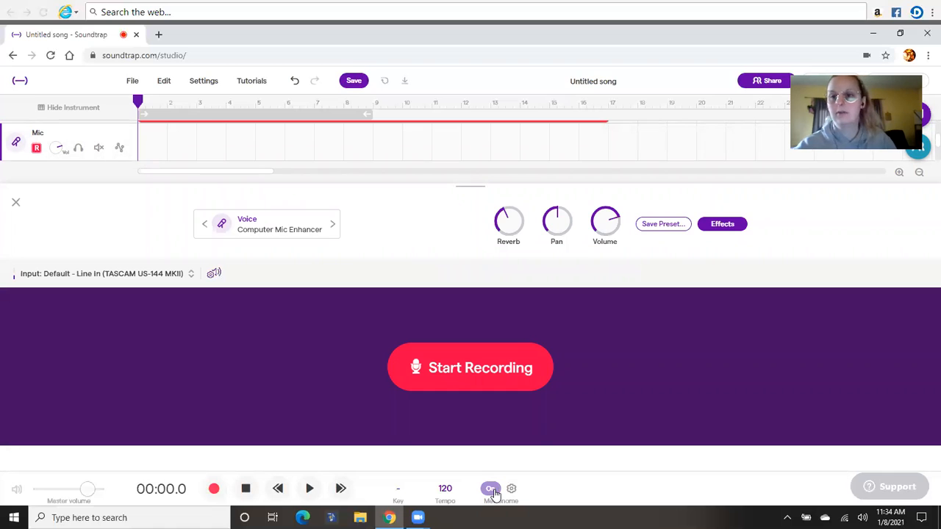
pyautogui.click(455, 389)
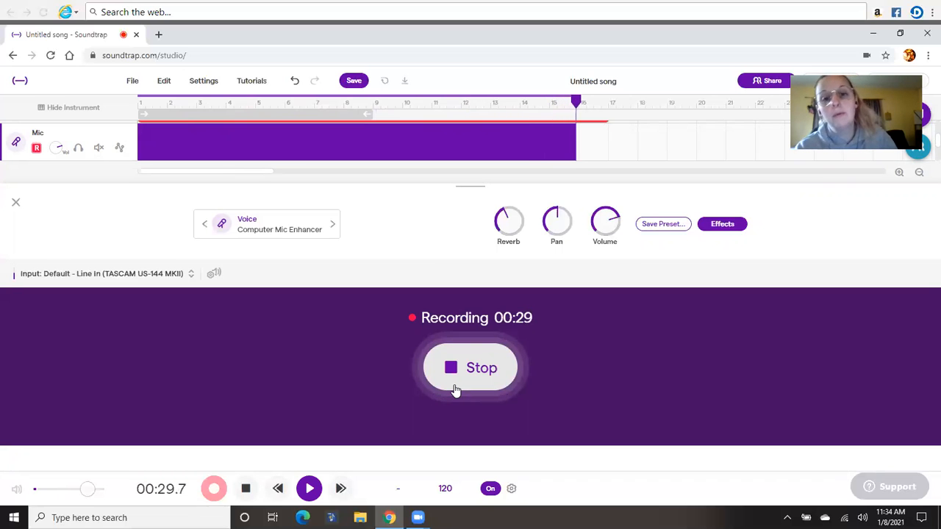
pyautogui.click(455, 391)
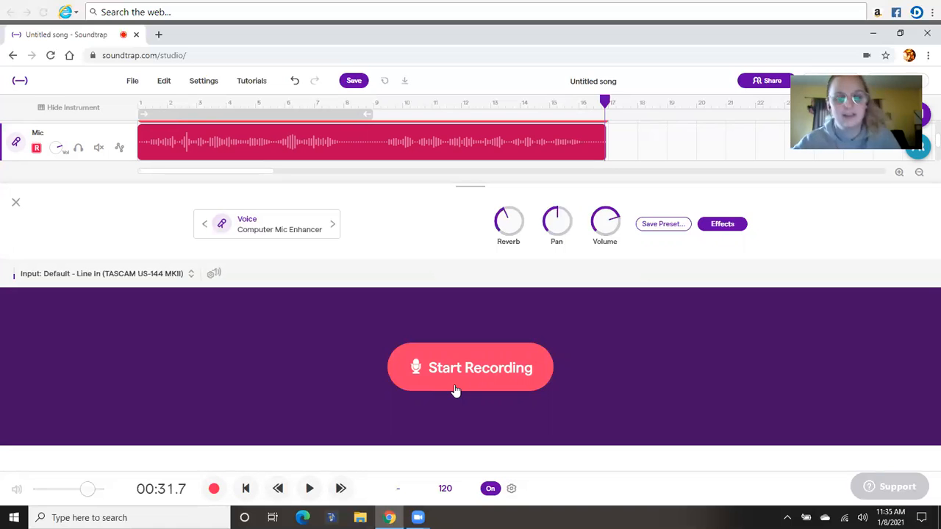
# Step: Play both Mic tracks together from the start, switching the metronome off, and stop after the first phrase
pyautogui.click(245, 491)
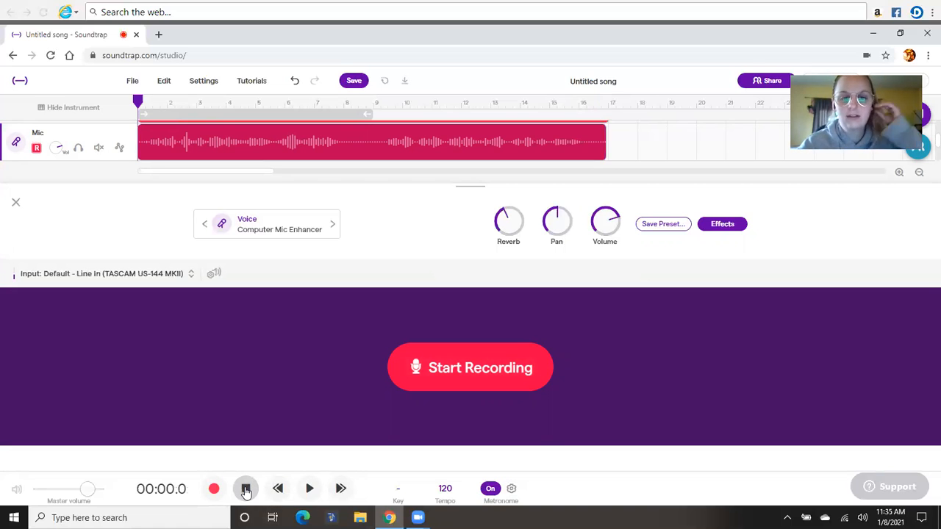
pyautogui.click(309, 489)
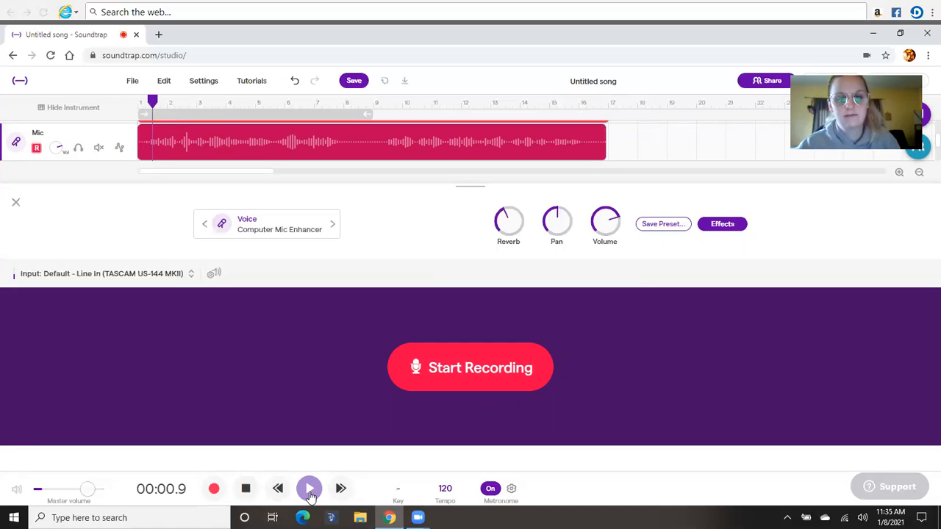
pyautogui.click(490, 489)
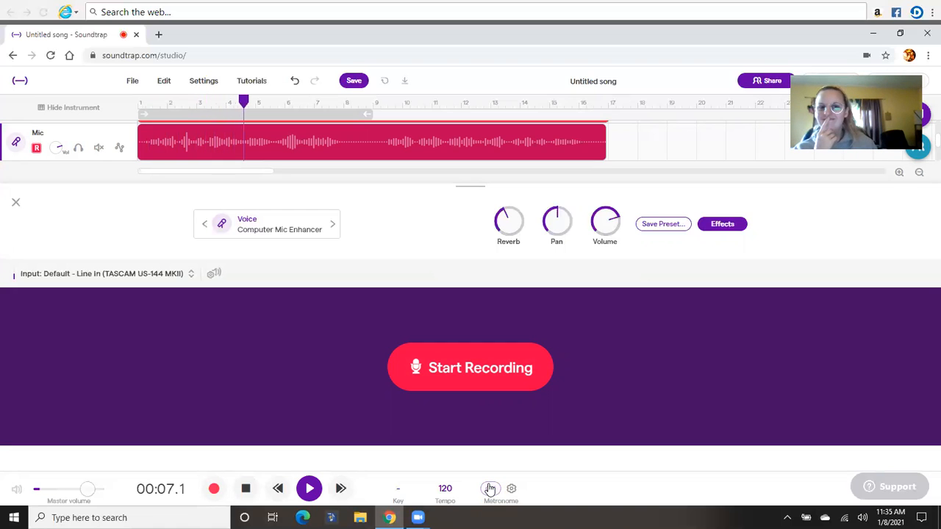
pyautogui.click(490, 489)
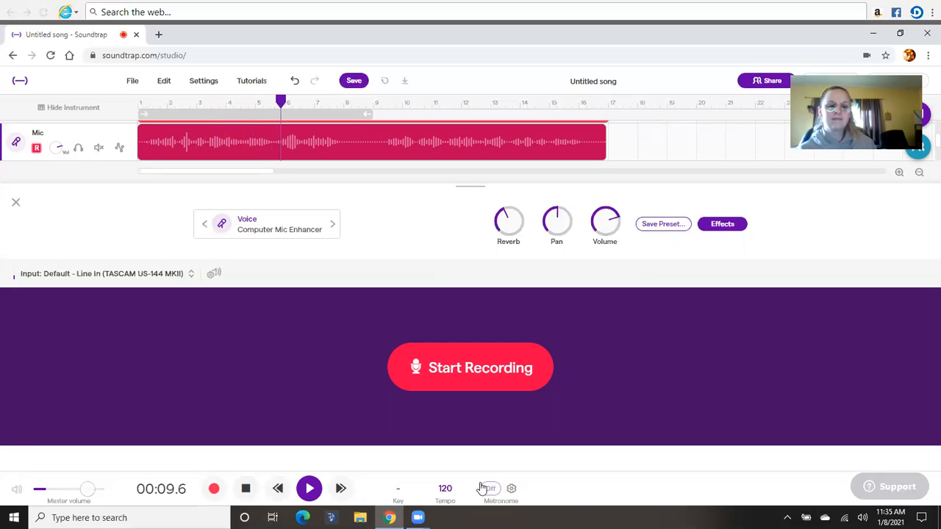
pyautogui.click(244, 496)
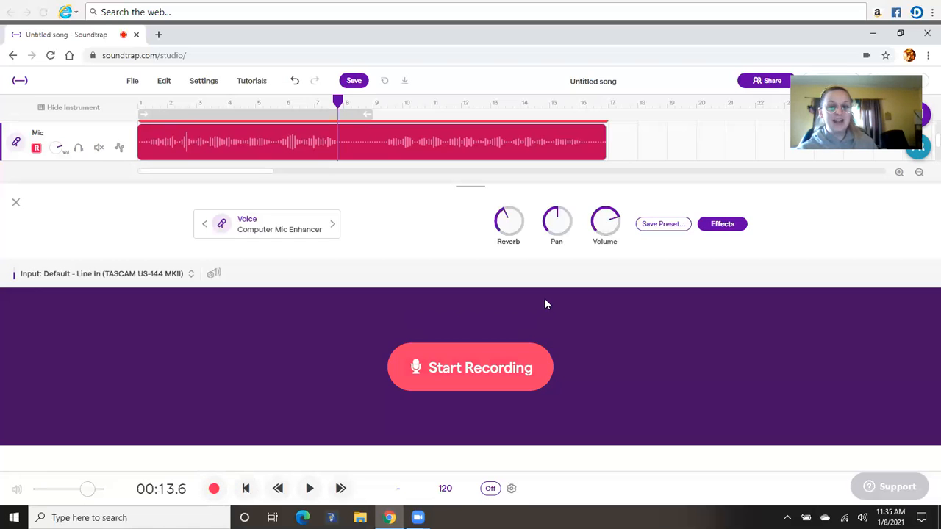
# Step: Turn the second Mic track's reverb down to nearly zero
pyautogui.moveTo(503, 218); pyautogui.dragTo(502, 256)
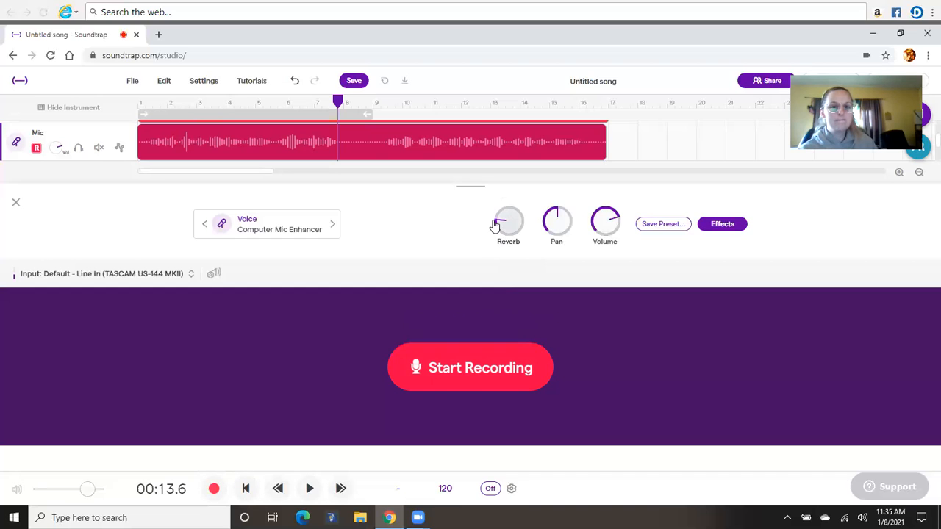
pyautogui.moveTo(497, 227); pyautogui.dragTo(505, 239)
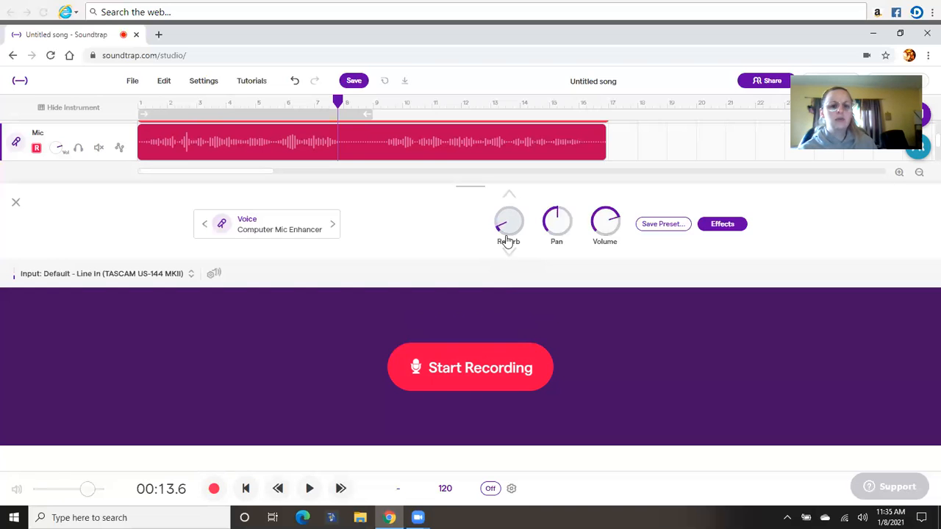
# Step: Play both Mic tracks from the start to check the reduced reverb, and stop after the first phrase
pyautogui.click(246, 488)
pyautogui.click(309, 490)
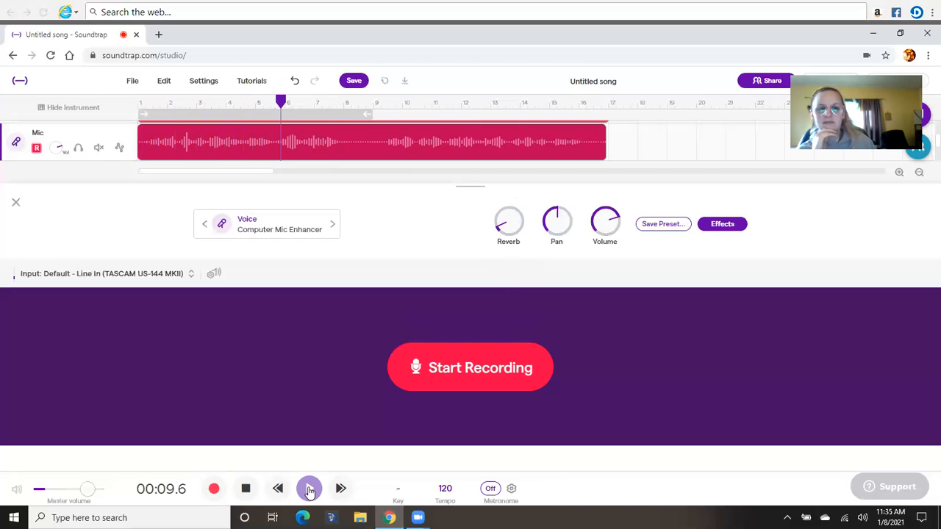
pyautogui.click(309, 490)
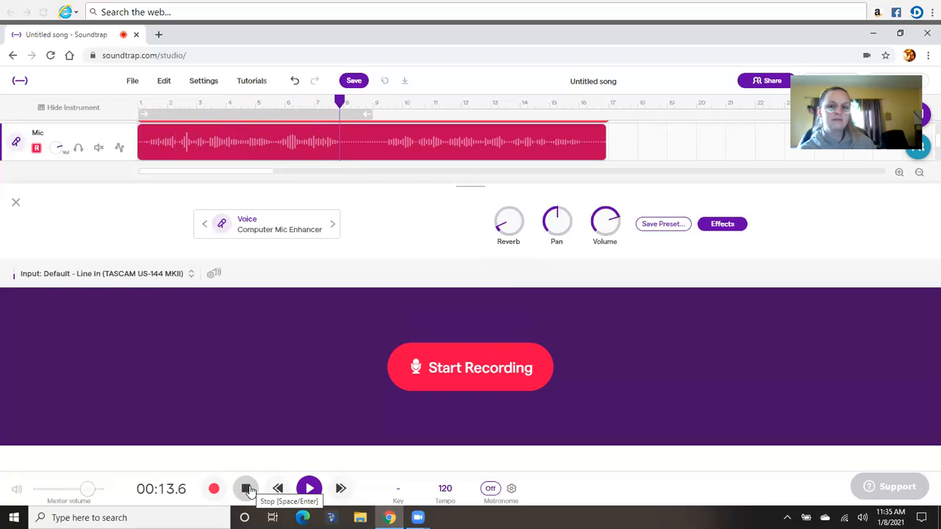
pyautogui.click(248, 490)
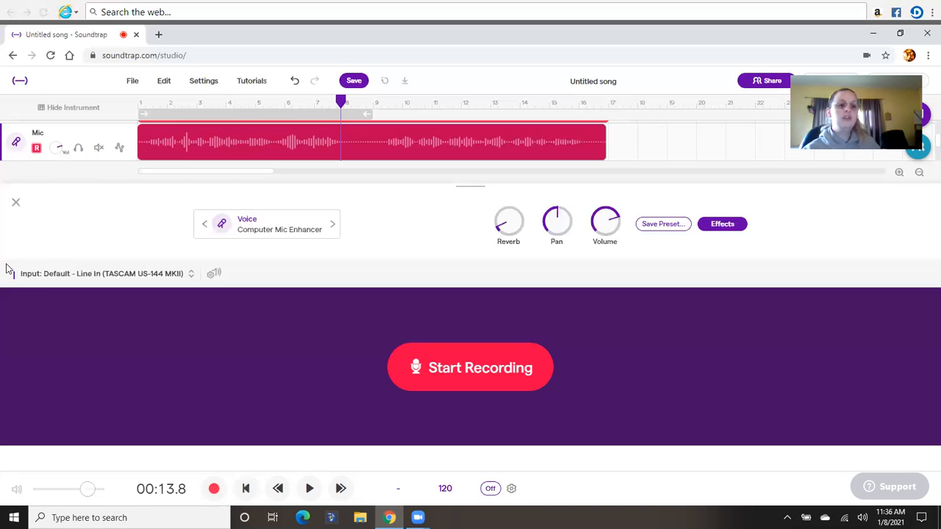
# Step: Close the instrument settings, add a third Voice & microphones track, and turn its reverb down to nearly zero
pyautogui.click(16, 203)
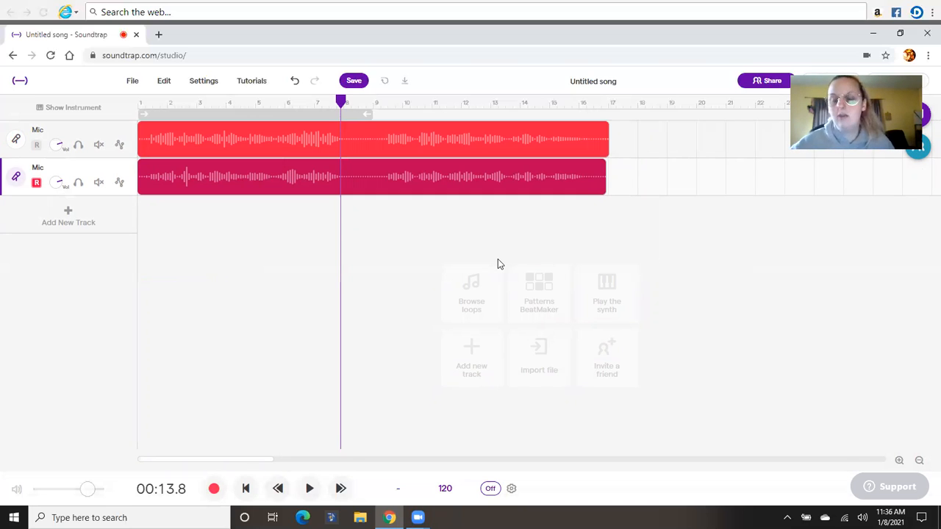
pyautogui.click(64, 213)
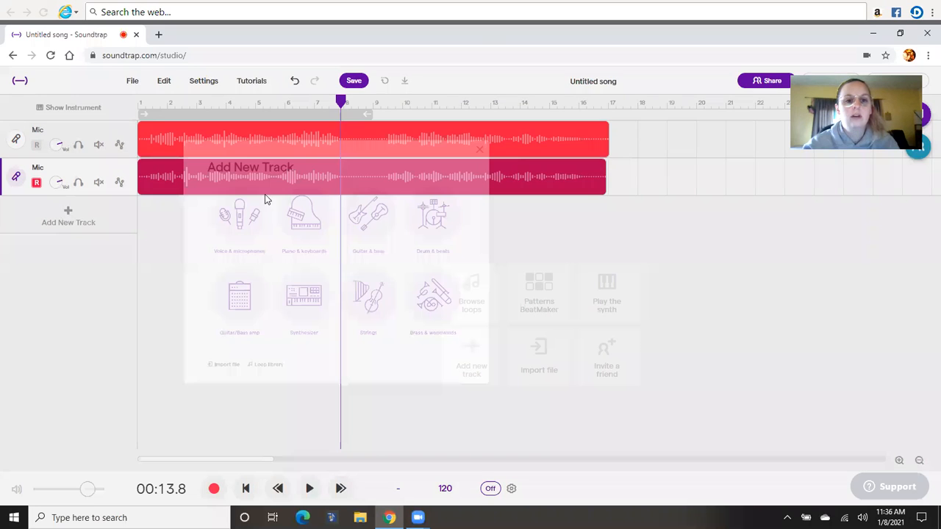
pyautogui.click(341, 228)
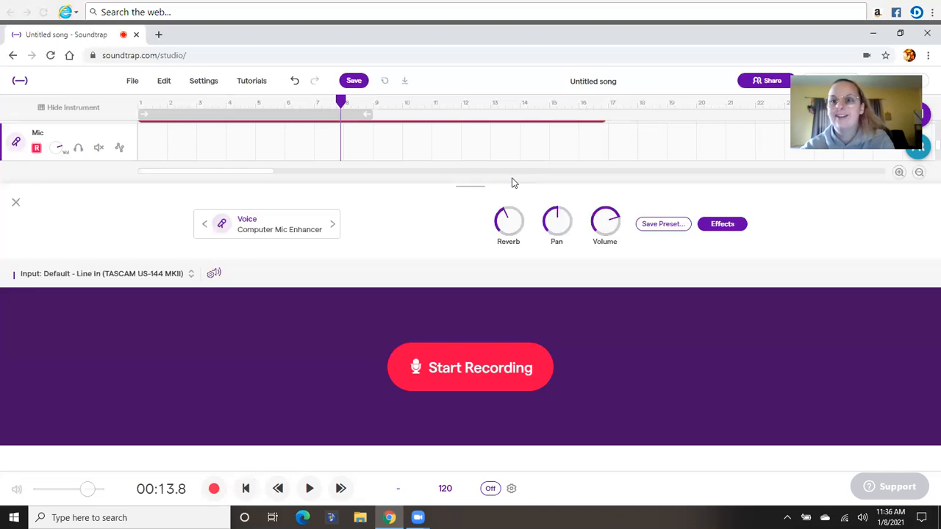
pyautogui.click(499, 228)
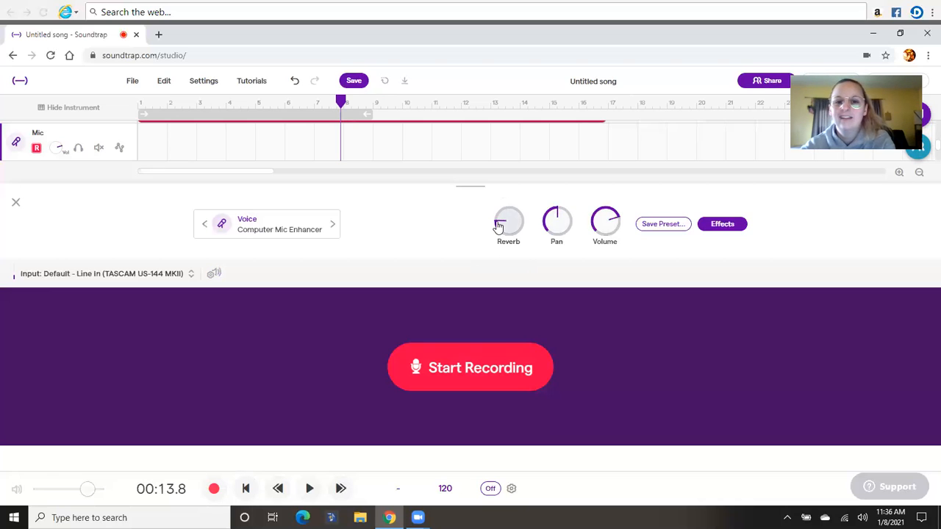
# Step: Turn on the metronome and record a third part about 32 seconds long from the start of the new Mic track
pyautogui.click(491, 489)
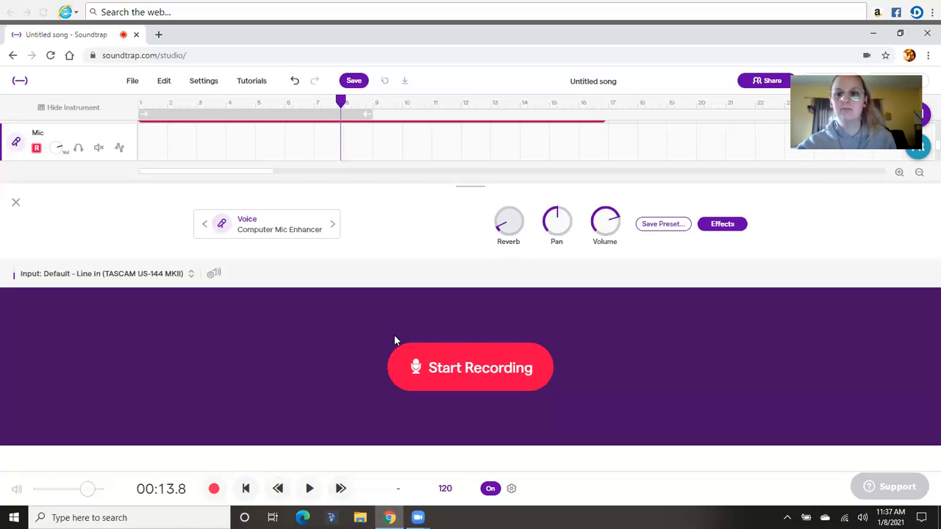
pyautogui.click(248, 491)
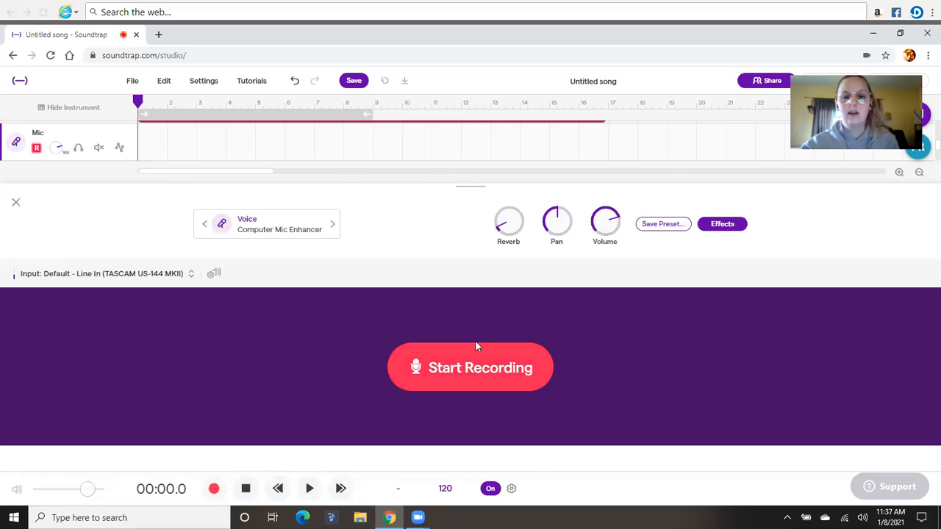
pyautogui.click(453, 372)
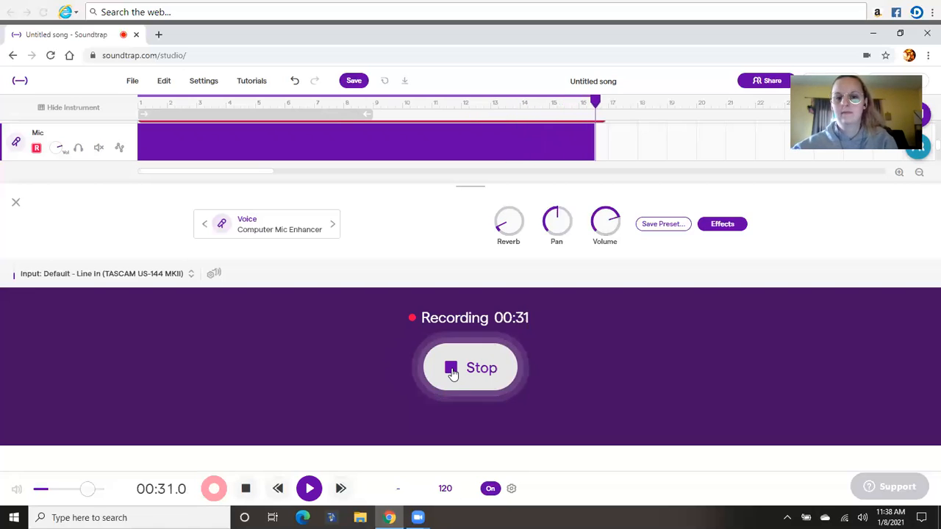
pyautogui.click(452, 373)
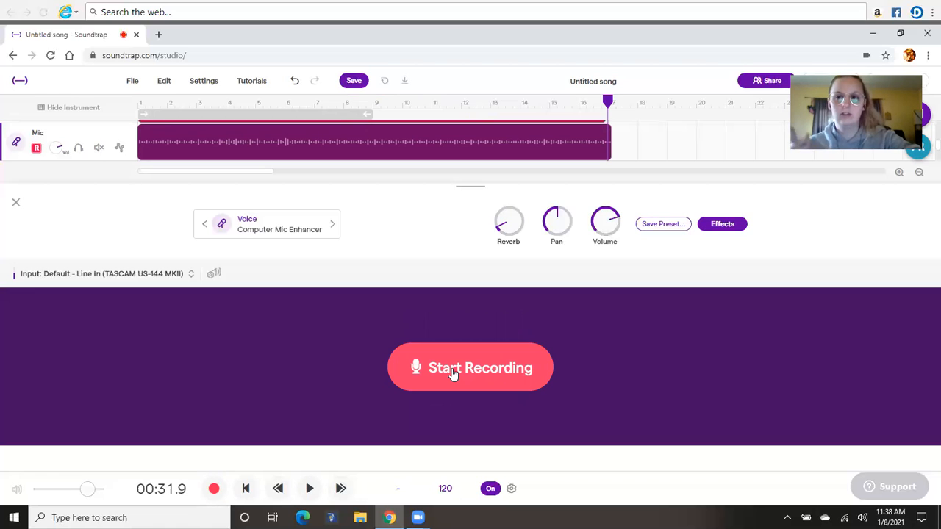
# Step: Play all three Mic tracks together from the start, switching the metronome off, and stop after about 15 seconds
pyautogui.click(245, 488)
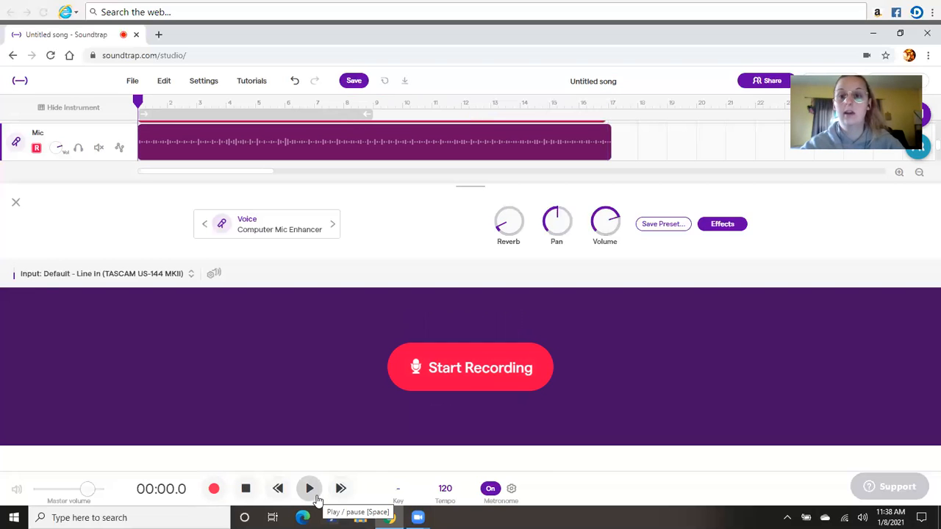
pyautogui.click(310, 493)
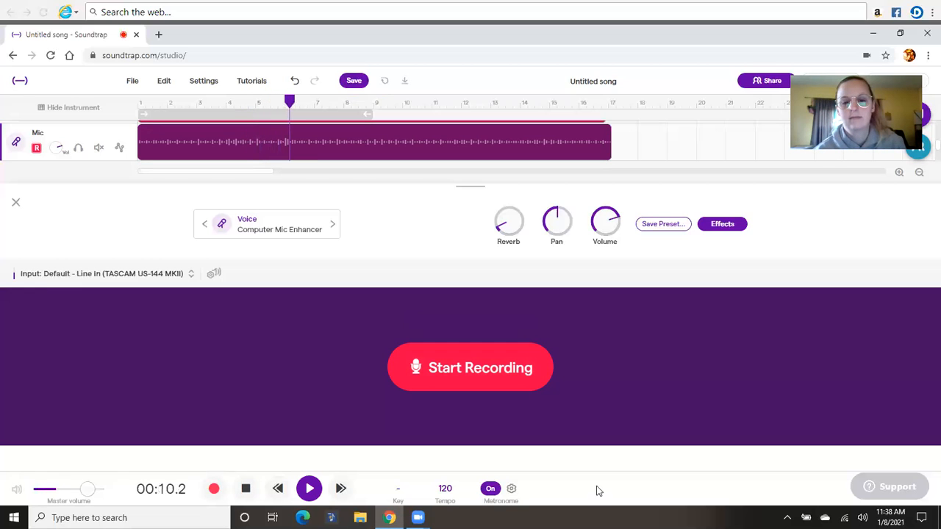
pyautogui.click(490, 488)
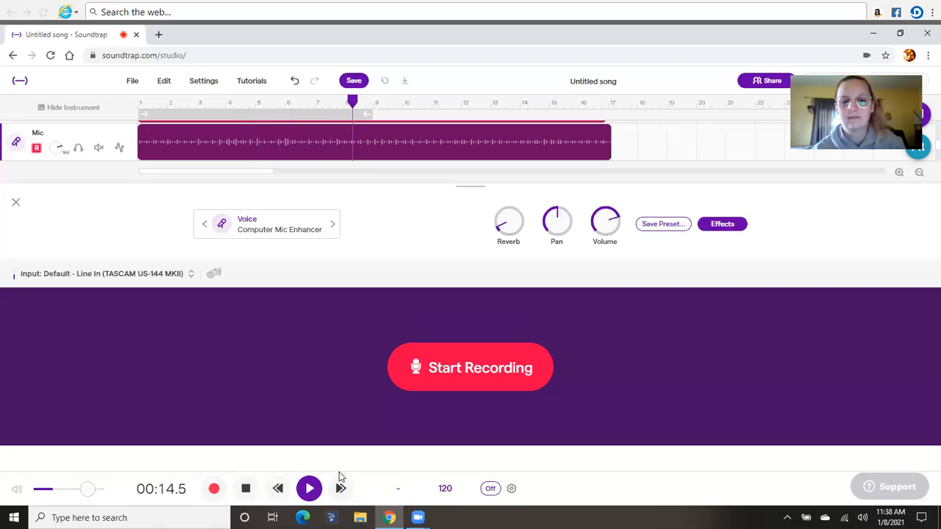
pyautogui.click(307, 491)
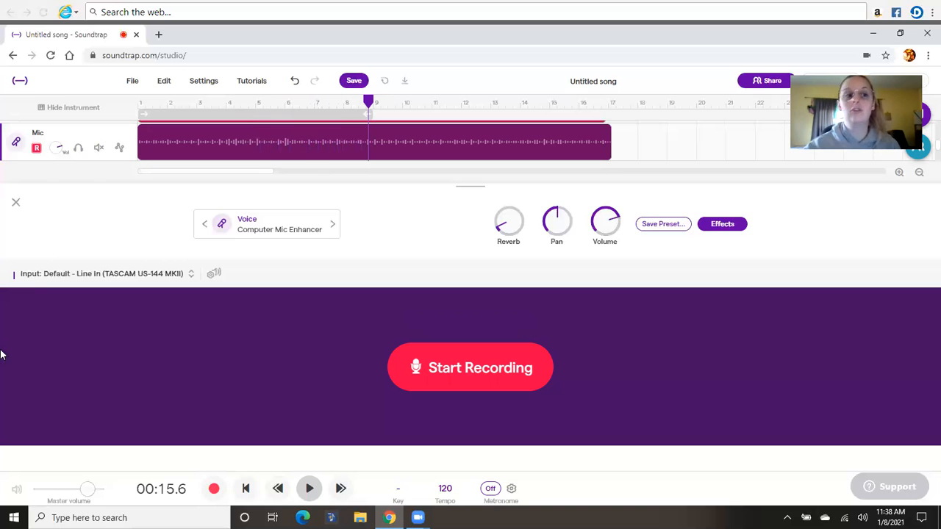
# Step: Close the instrument settings, rename the song "A Million Dreams", and save it
pyautogui.click(15, 202)
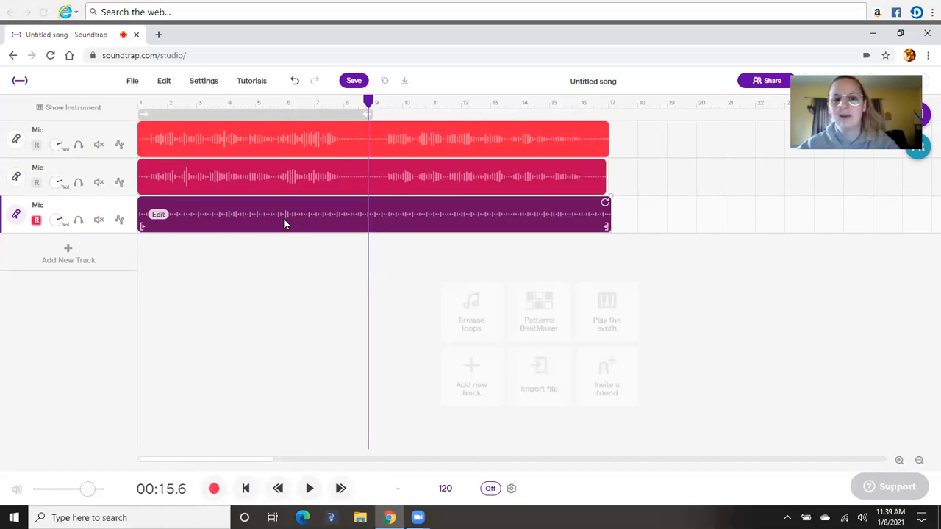
pyautogui.click(590, 82)
pyautogui.write('A ca')
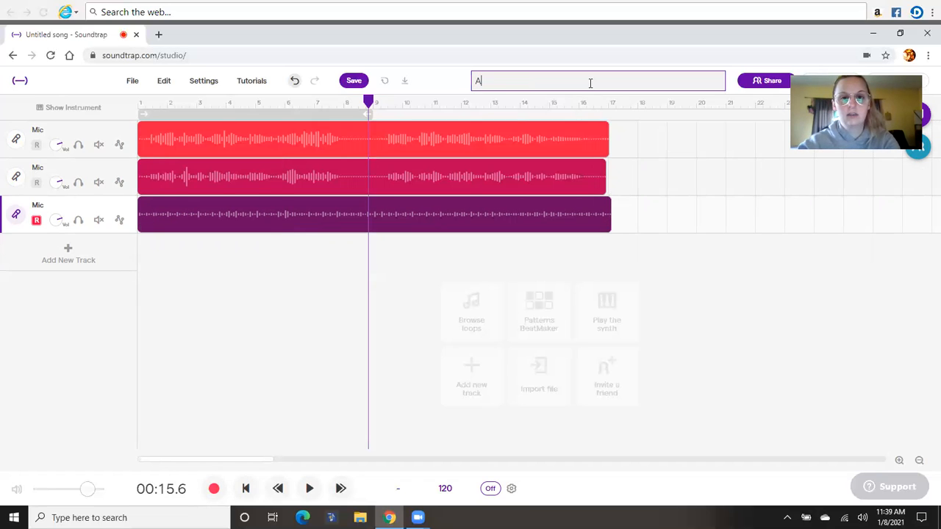
pyautogui.press('BackSpace')
pyautogui.press('BackSpace')
pyautogui.write('Mi')
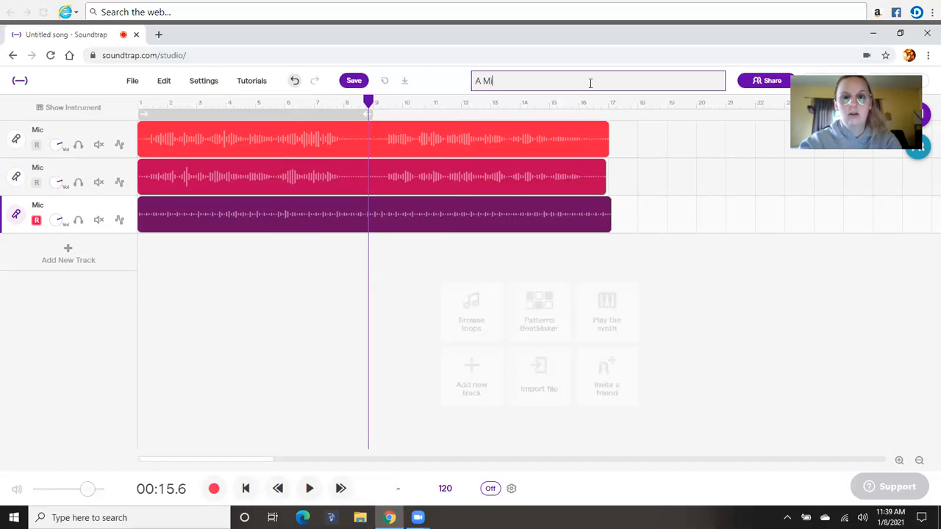
pyautogui.write('llion Dreams')
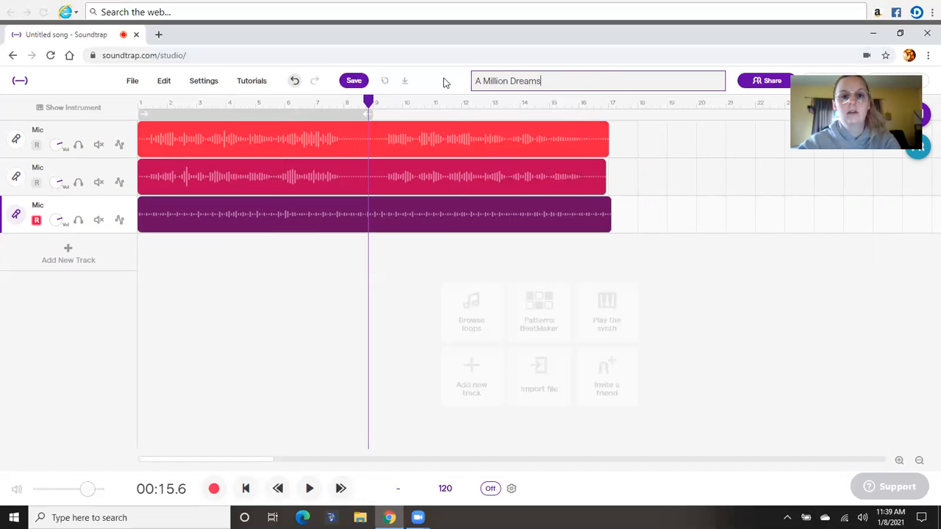
pyautogui.press('Return')
pyautogui.click(354, 81)
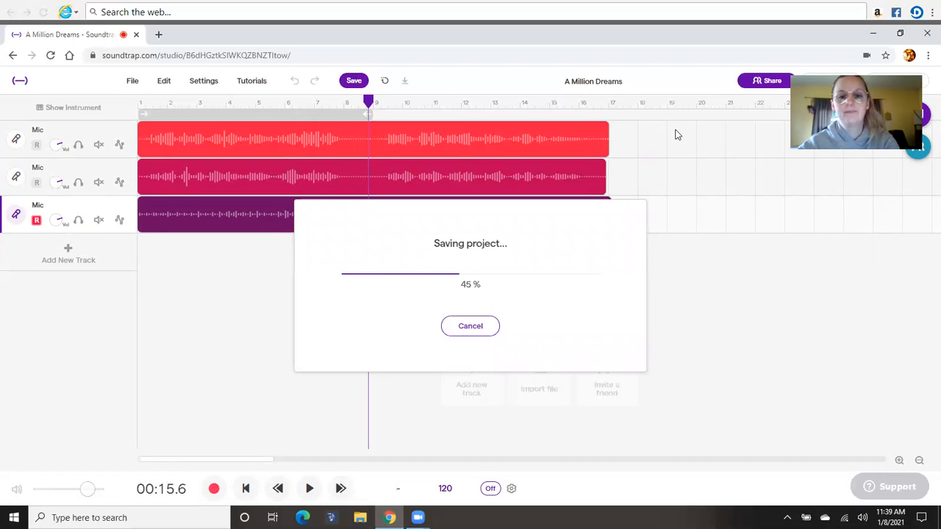
# Step: View the song's sharing options for inviting people or sharing via link, and close them
pyautogui.click(752, 84)
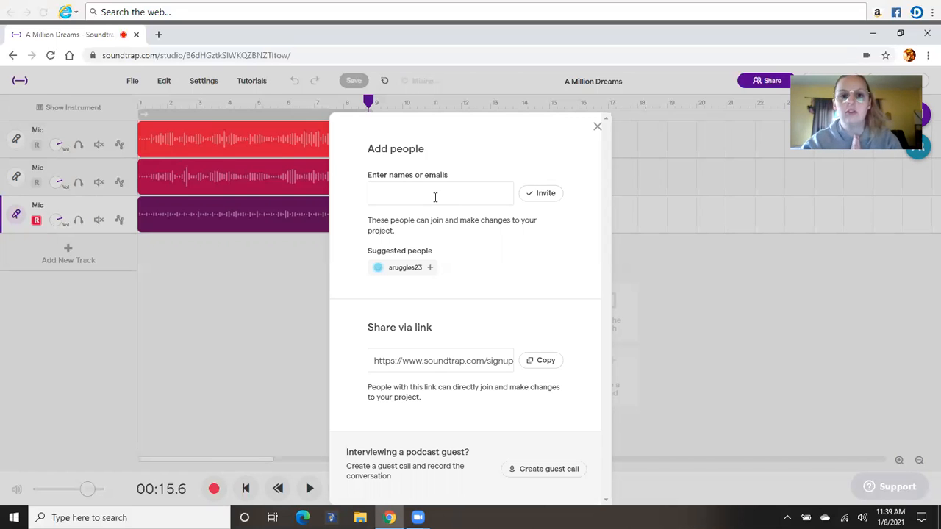
pyautogui.click(597, 126)
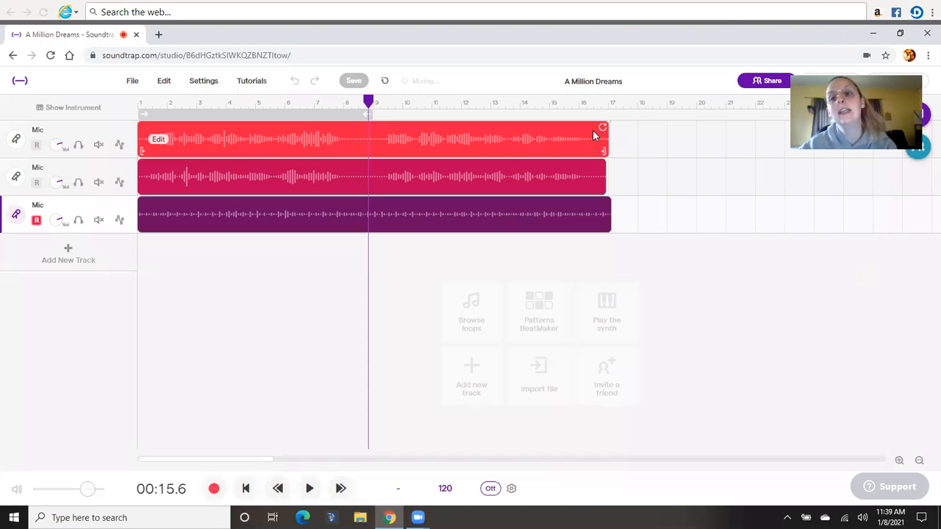